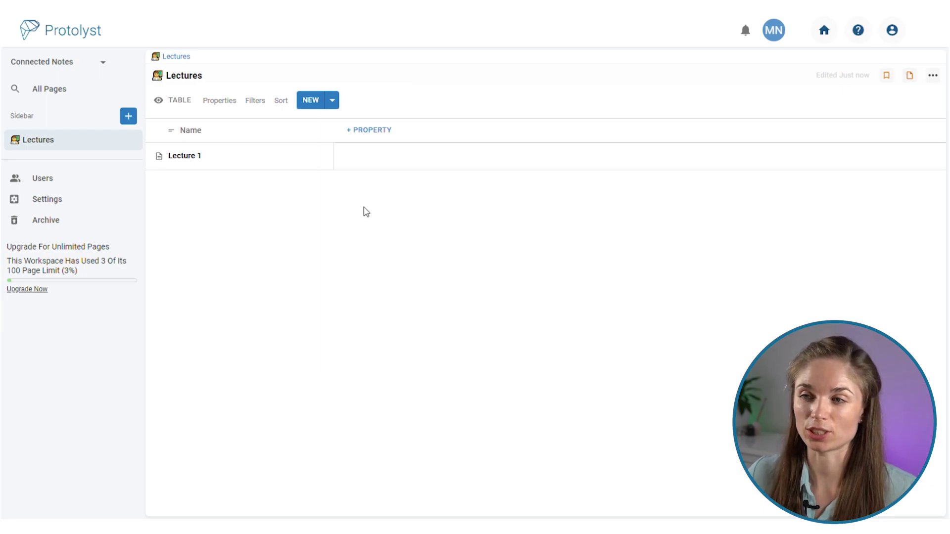
Add a page named "Lecture 2" to the Lectures table, make it a document and enter the heading "Notes".
left_click(317, 101)
type("Lecture 2")
left_click(307, 156)
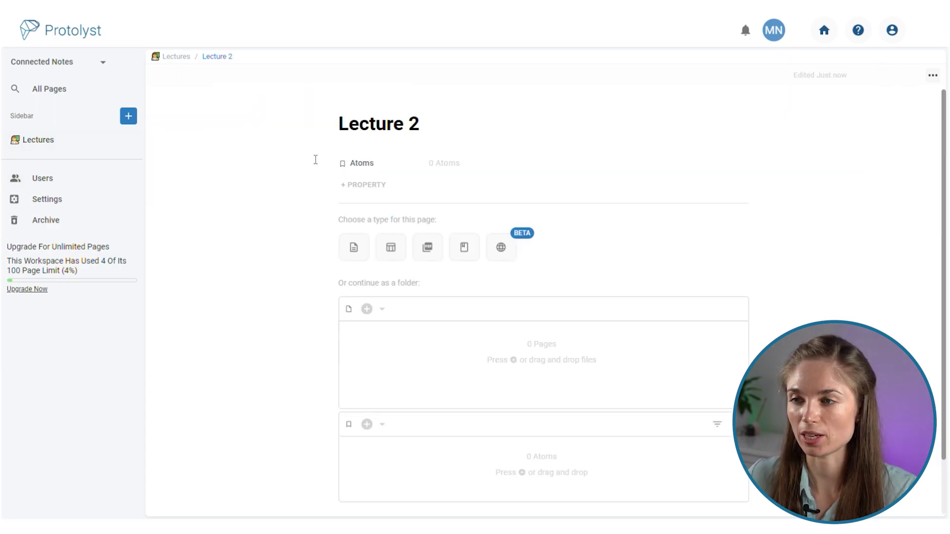
left_click(363, 252)
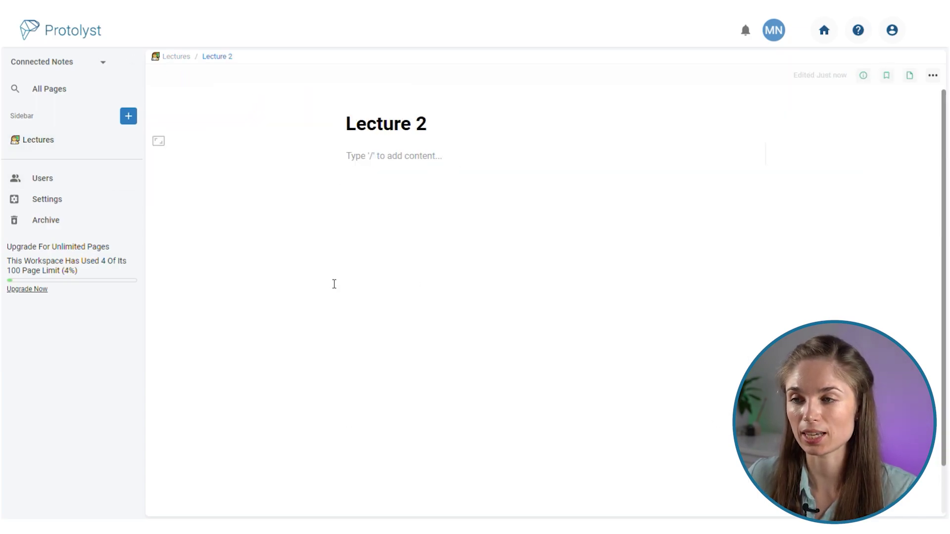
type("Notes")
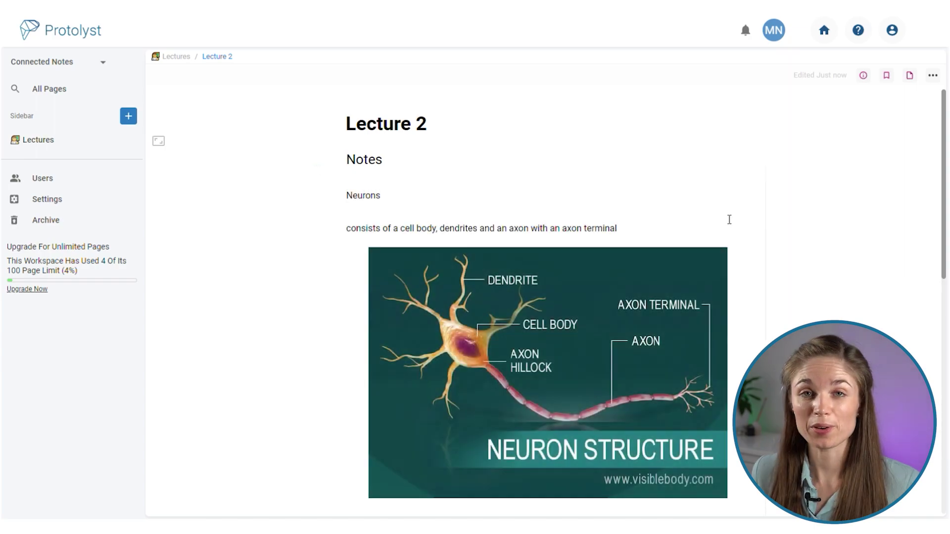
scroll(493, 429, "down", 7)
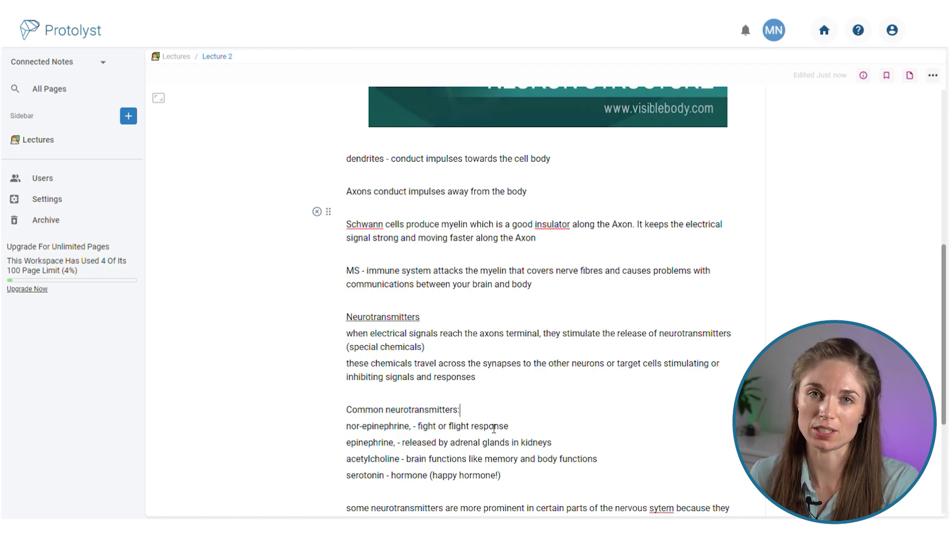
scroll(533, 418, "up", 7)
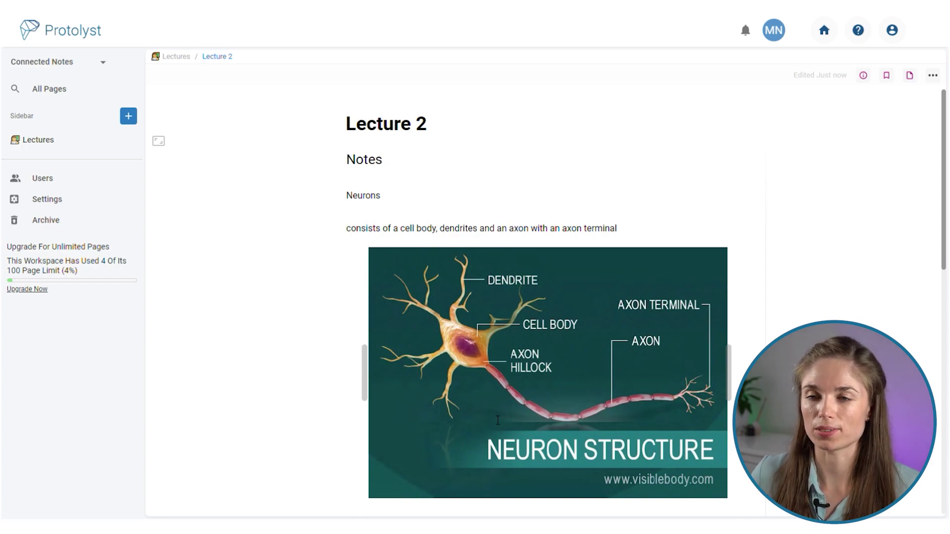
Create a new table page in the sidebar and title it "Keywords".
left_click(128, 116)
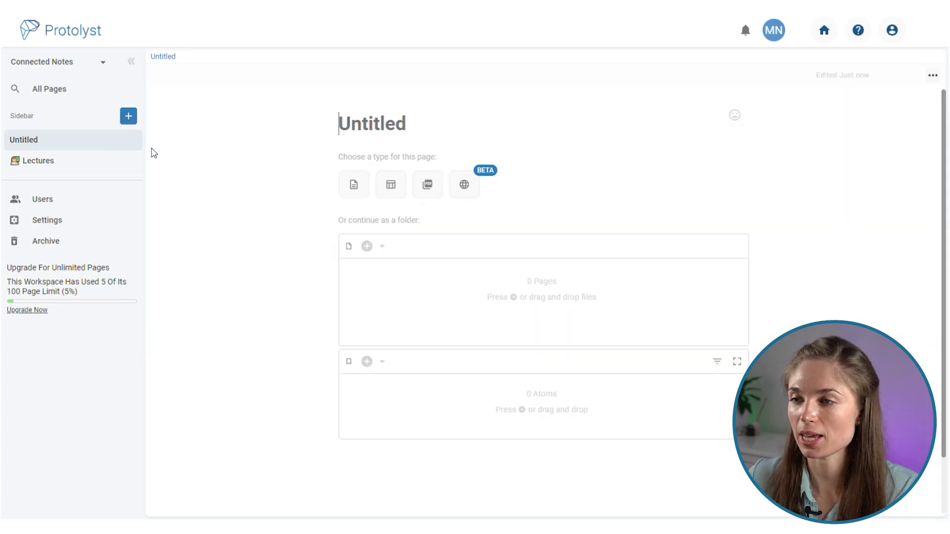
left_click(392, 186)
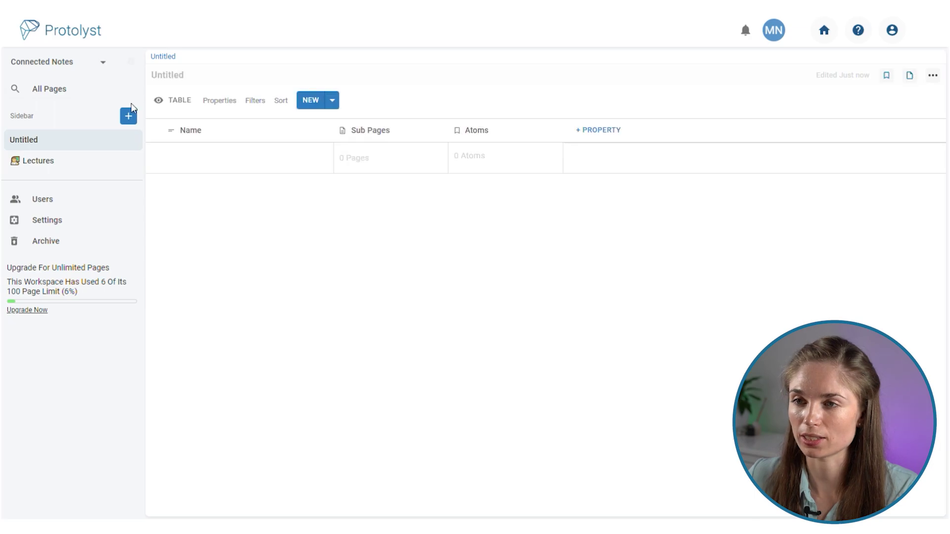
left_click(170, 79)
type("Keywords")
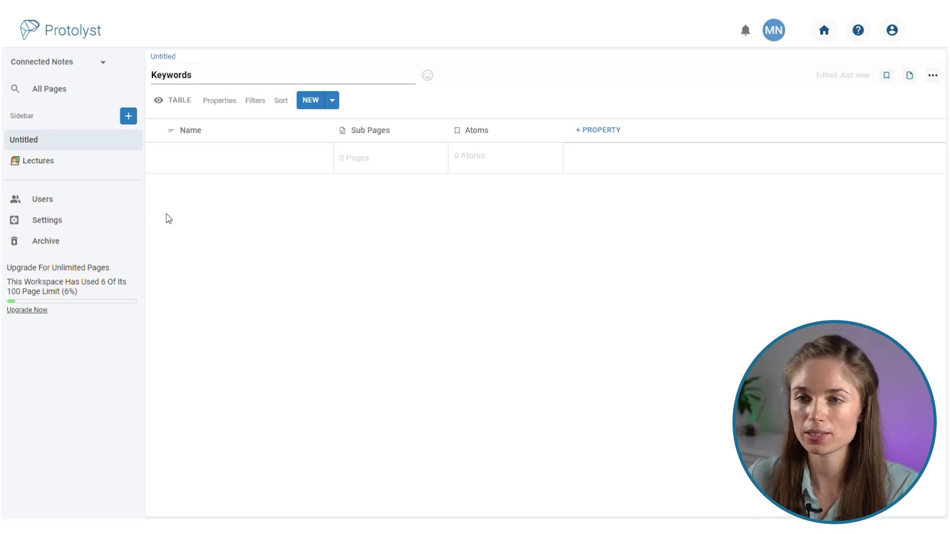
Create another table page in the sidebar and title it "Questions".
left_click(128, 115)
left_click(391, 186)
left_click(175, 77)
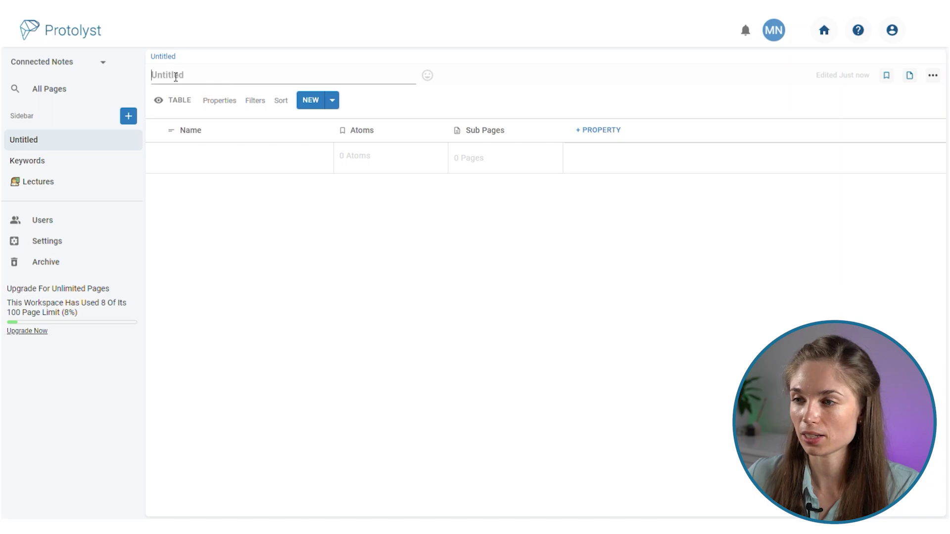
type("Questions")
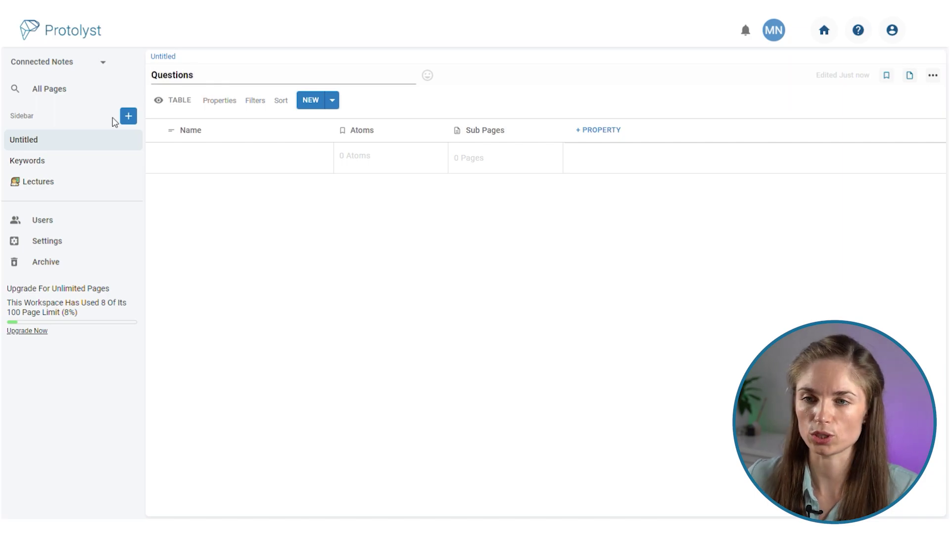
Open the Lecture 2 notes and capture the paragraph about Schwann cells producing myelin as an atom.
left_click(17, 181)
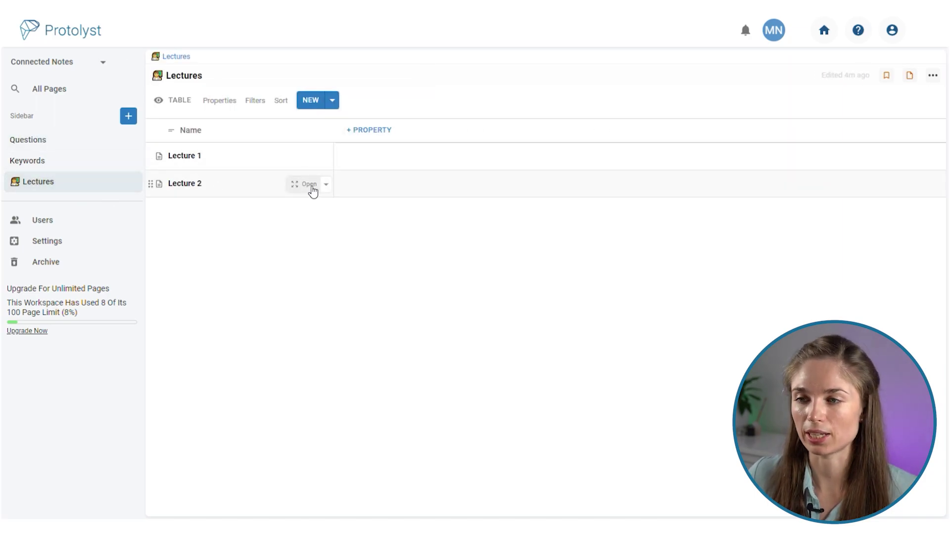
left_click(310, 187)
scroll(566, 391, "down", 8)
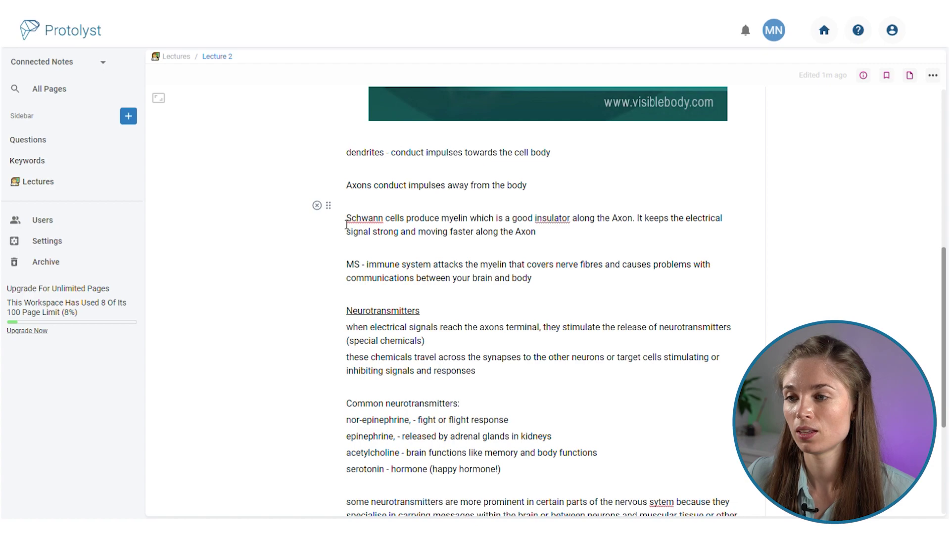
left_click_drag(539, 232, 347, 221)
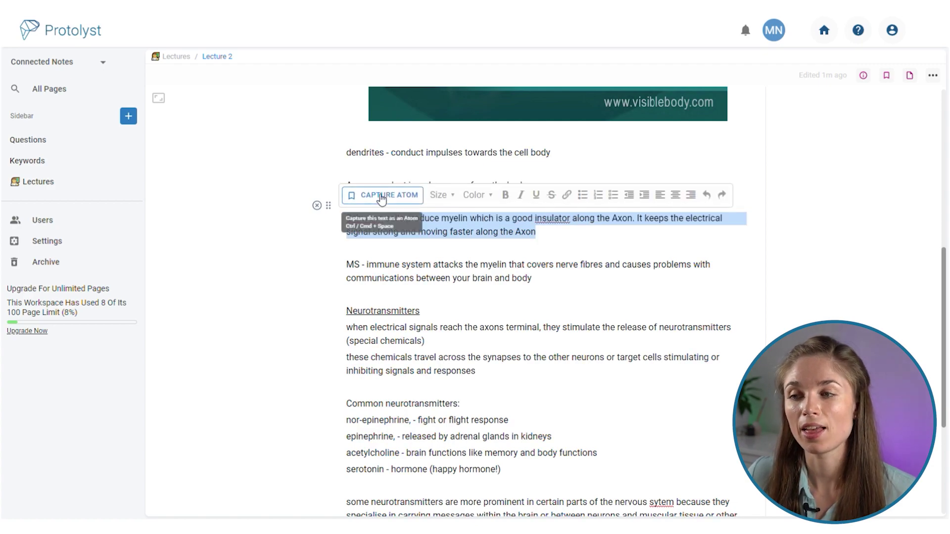
left_click(389, 196)
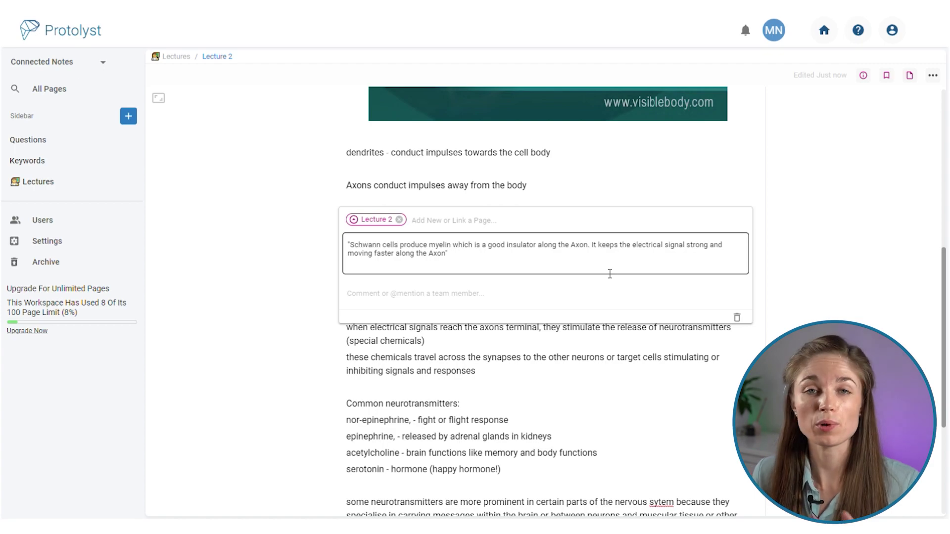
Link the Schwann cells atom to a new page named "neurons" located in Keywords.
left_click(501, 220)
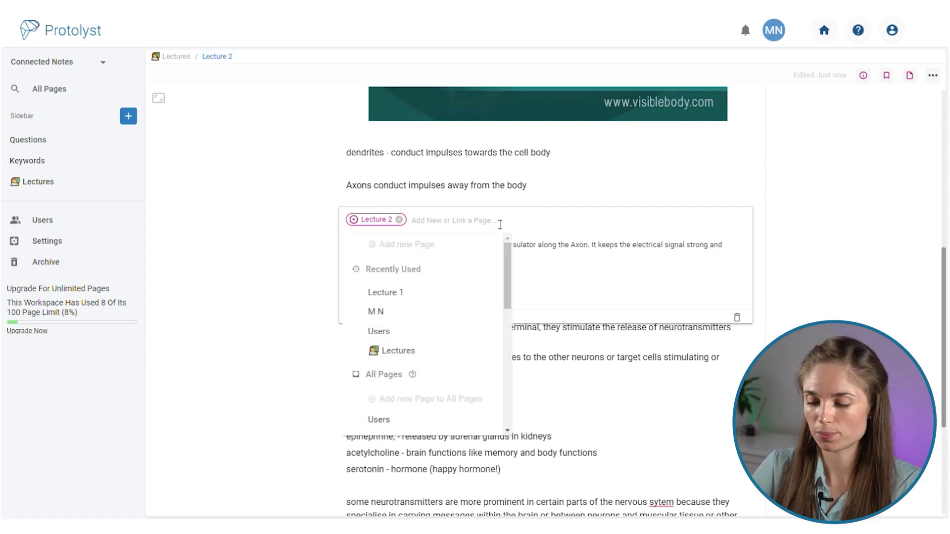
type("neurons")
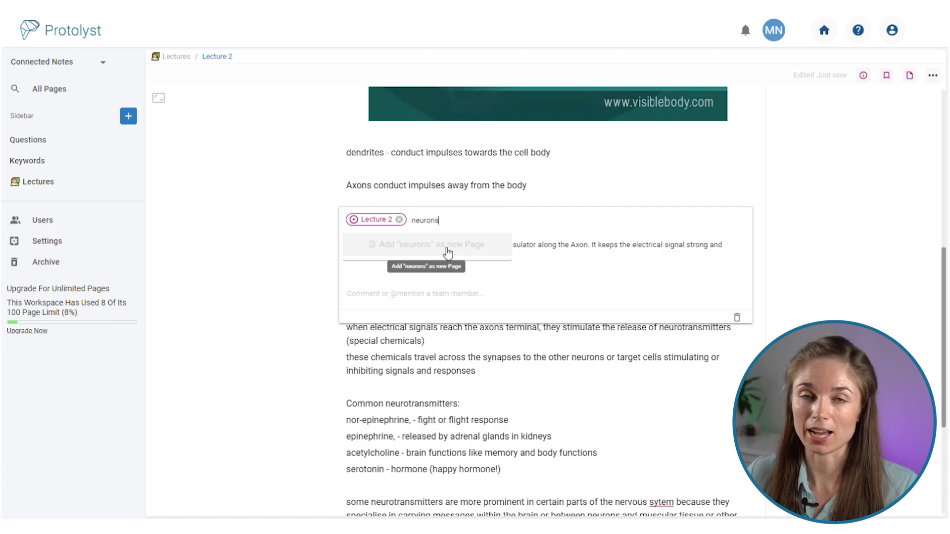
left_click(448, 252)
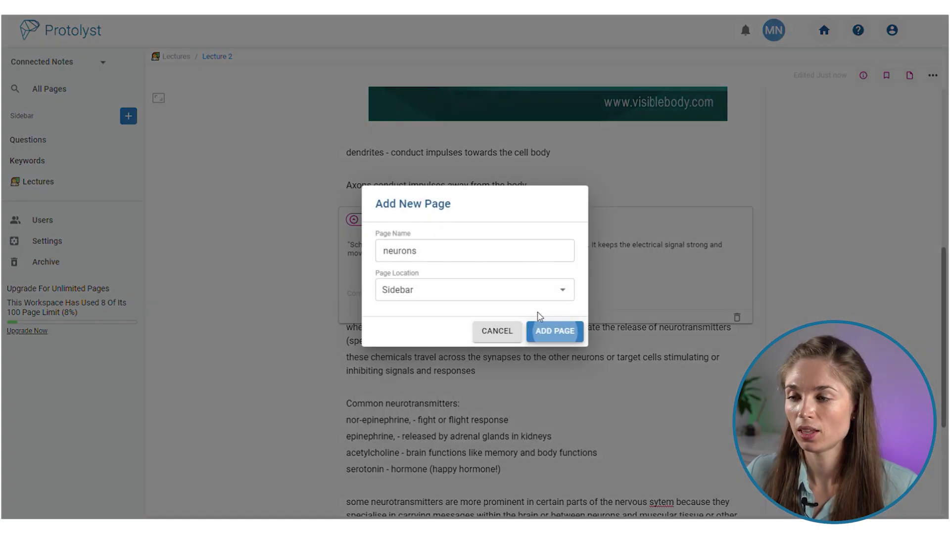
left_click(567, 293)
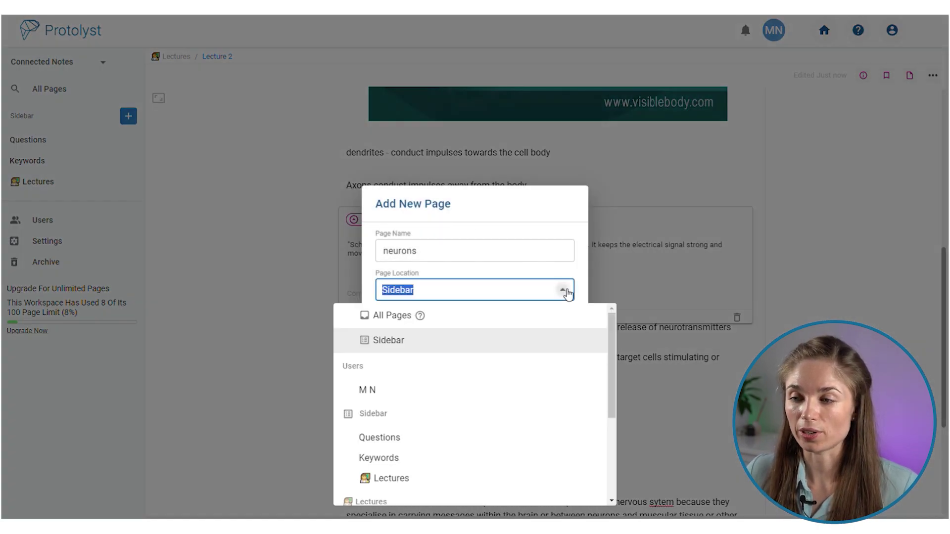
left_click(415, 464)
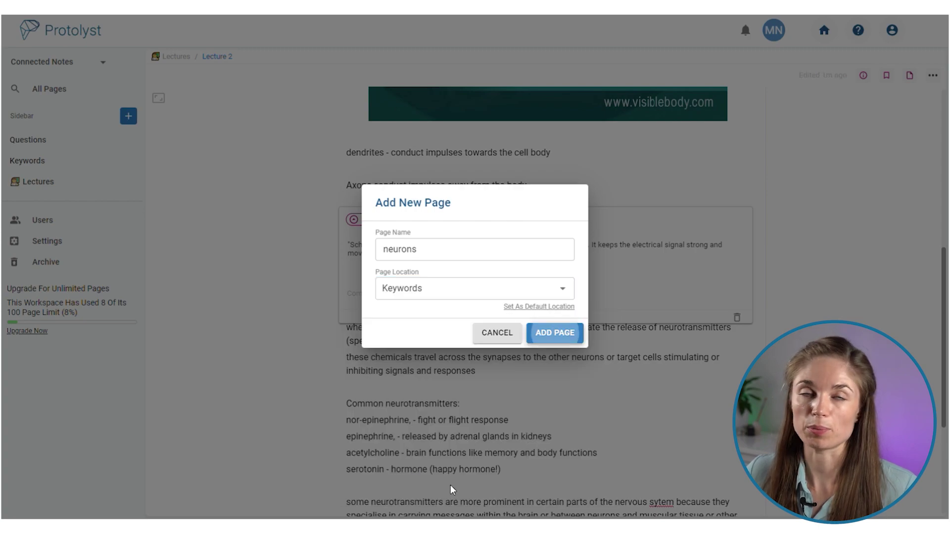
left_click(547, 338)
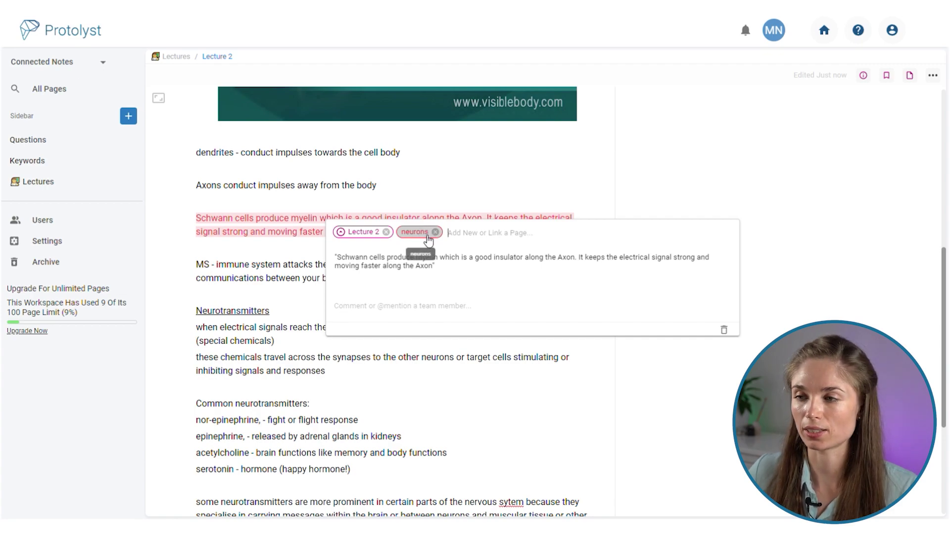
left_click(455, 196)
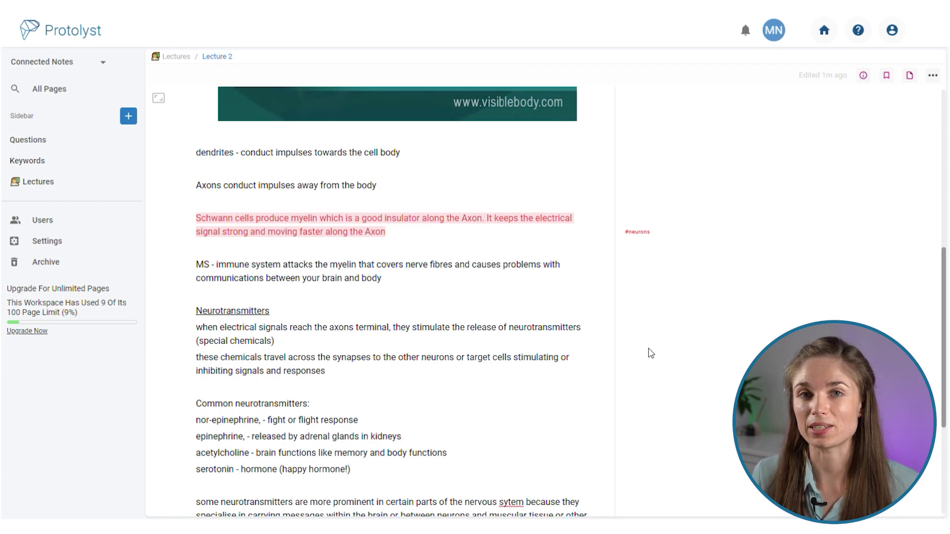
Capture the sentence about electrical signals reaching the axons terminal as an atom linked to a new page named "neurotransmitters".
left_click_drag(293, 343, 197, 330)
left_click(329, 301)
type("neurotransmitters")
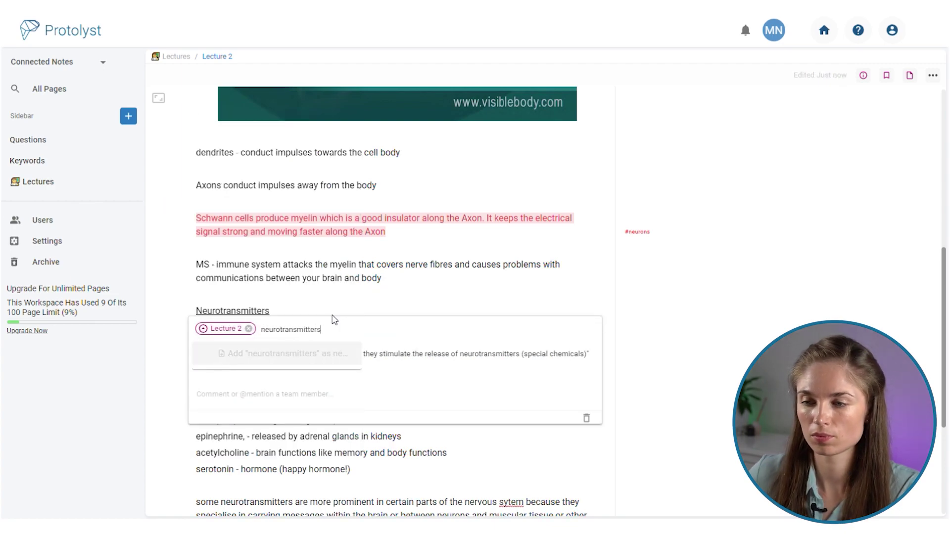
key("Return")
left_click(552, 329)
Capture the whole "Common neurotransmitters" list as an atom and link it to the existing neurotransmitters page.
scroll(297, 375, "down", 4)
left_click_drag(197, 214, 351, 280)
left_click(229, 200)
type("neurotransmitter")
left_click(276, 289)
left_click(492, 290)
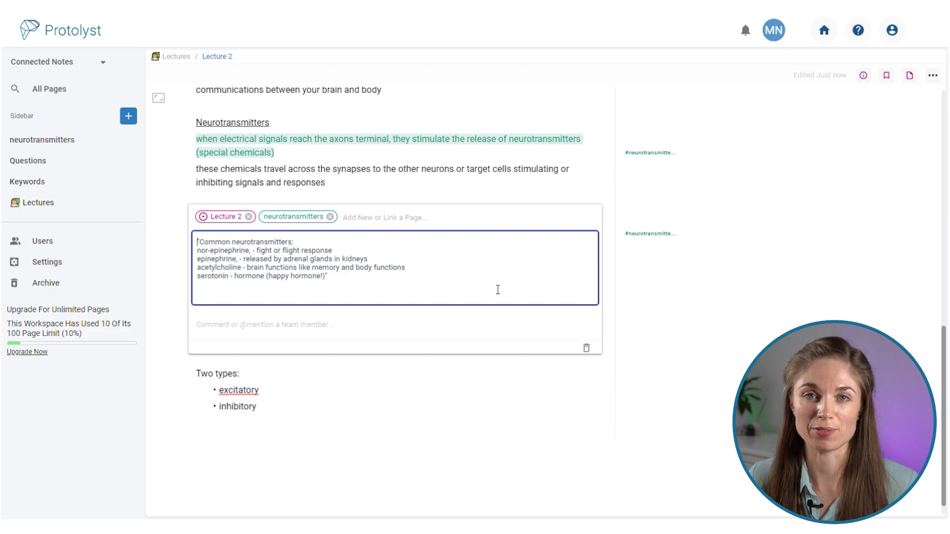
Link the common neurotransmitters atom to a new page named "what are some common neurotransmitters?" located in Questions.
left_click(387, 222)
type("what are some common neurotransmitters?")
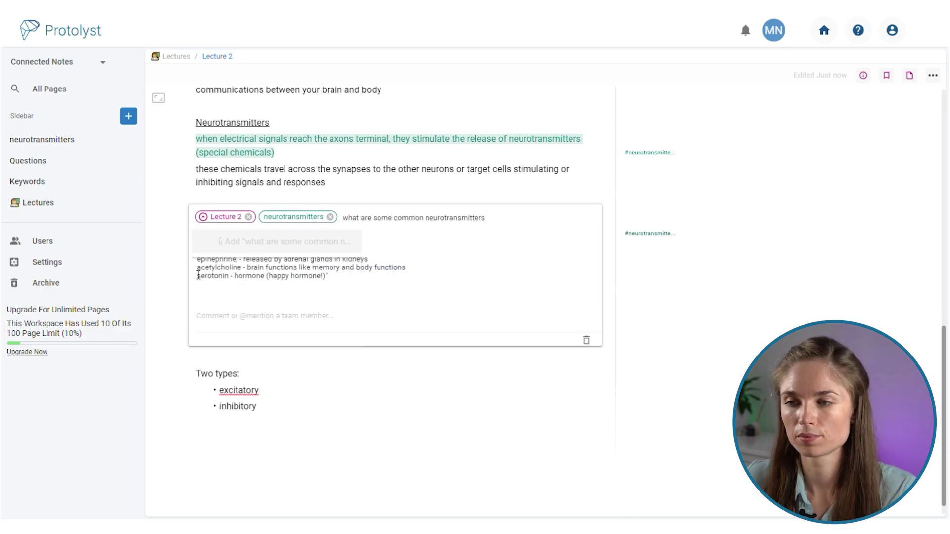
left_click(299, 241)
left_click(475, 290)
left_click(391, 458)
left_click(560, 332)
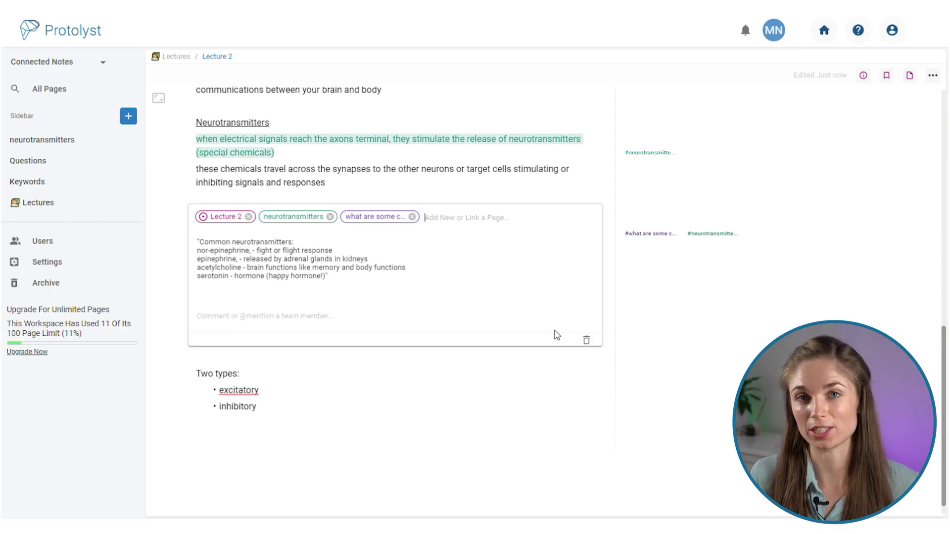
left_click(361, 69)
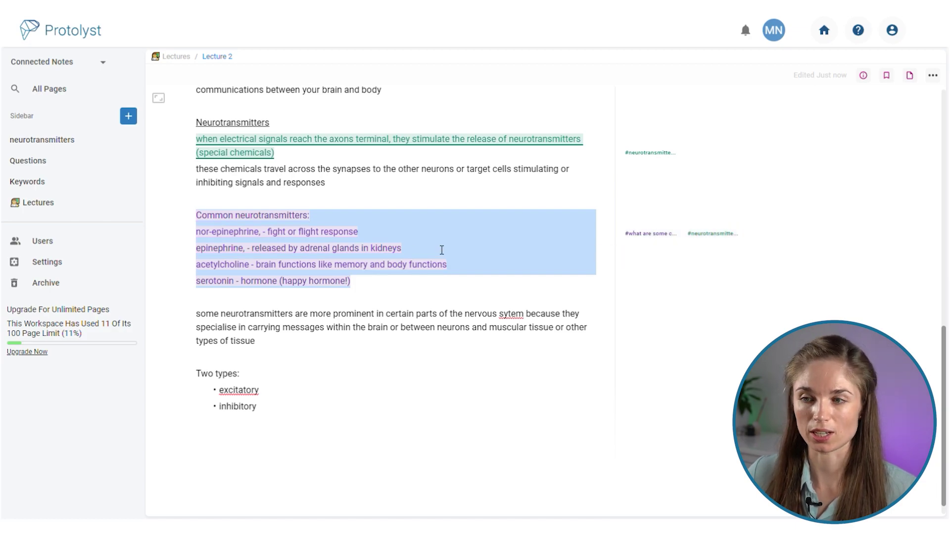
View the Keywords table beside the Lecture 2 notes, and close the notes pane to leave only Keywords open.
scroll(504, 340, "up", 4)
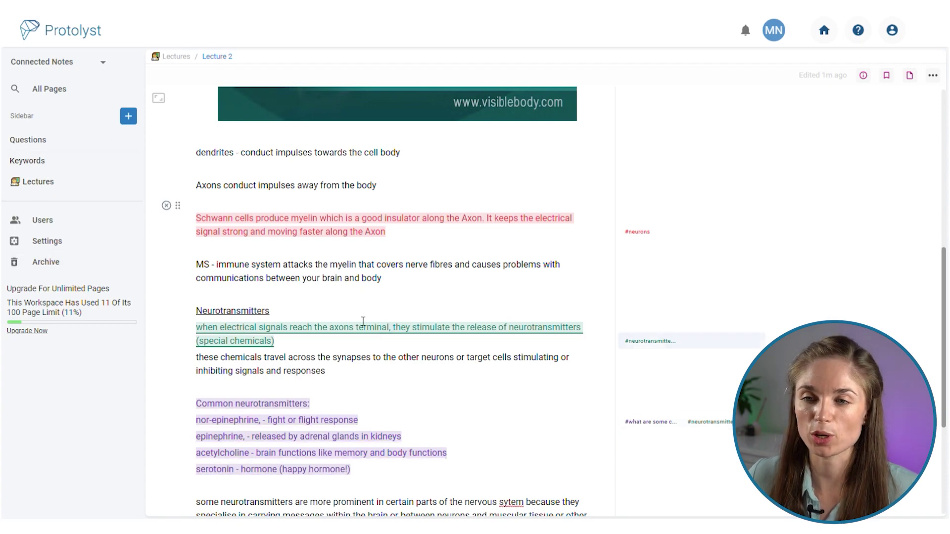
left_click(71, 164)
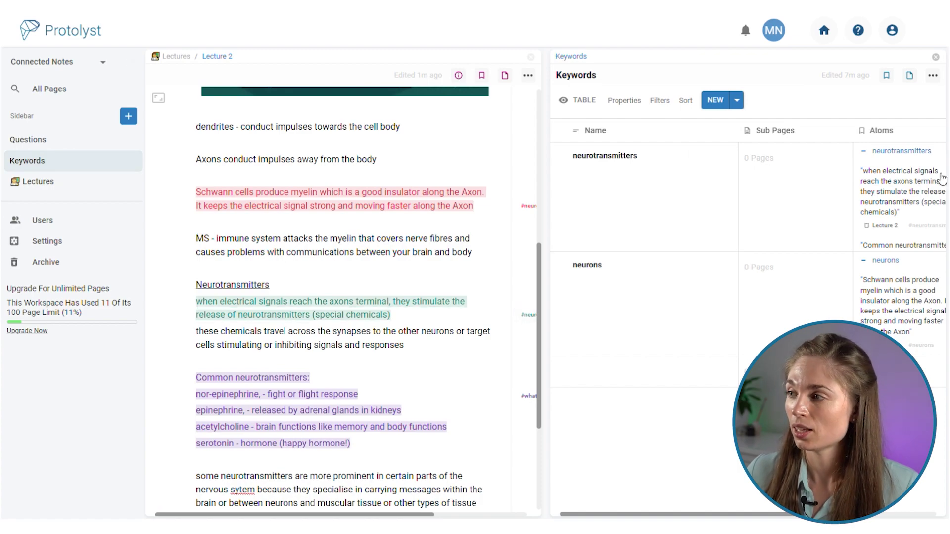
left_click_drag(545, 208, 692, 259)
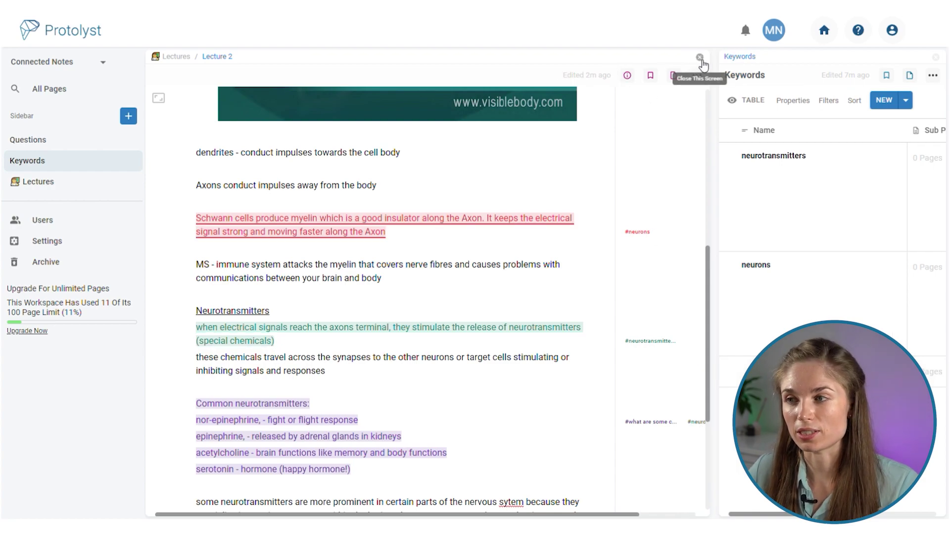
left_click(700, 57)
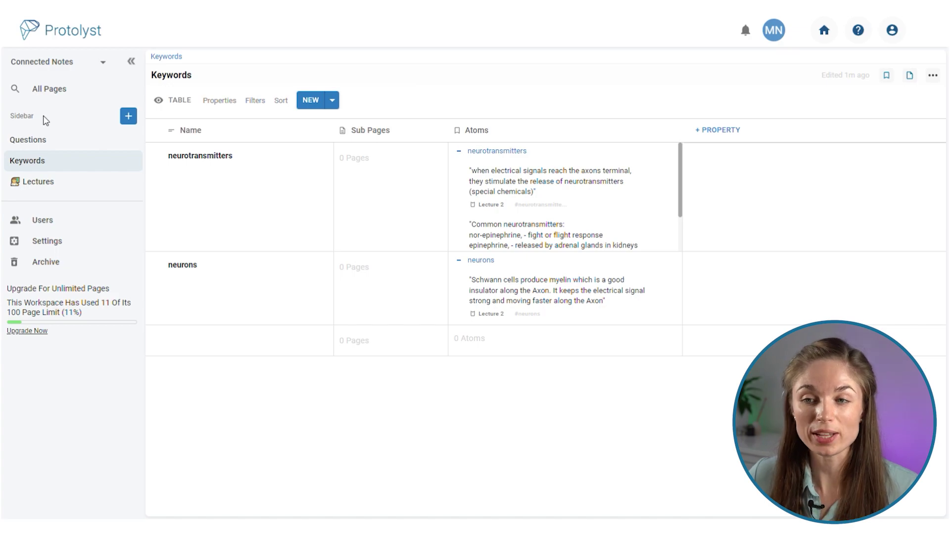
In the Questions table, widen the Atoms column and hide the Atoms property.
left_click(57, 142)
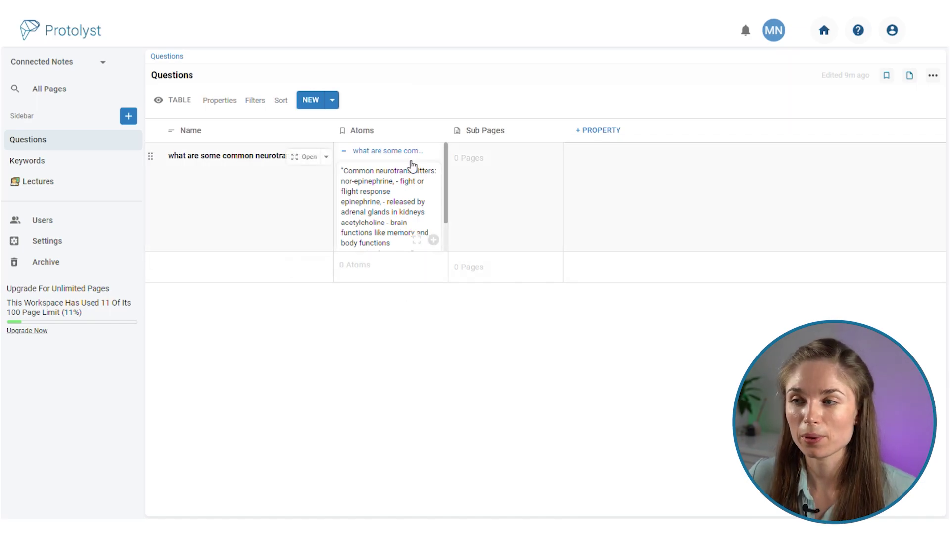
left_click_drag(448, 132, 563, 136)
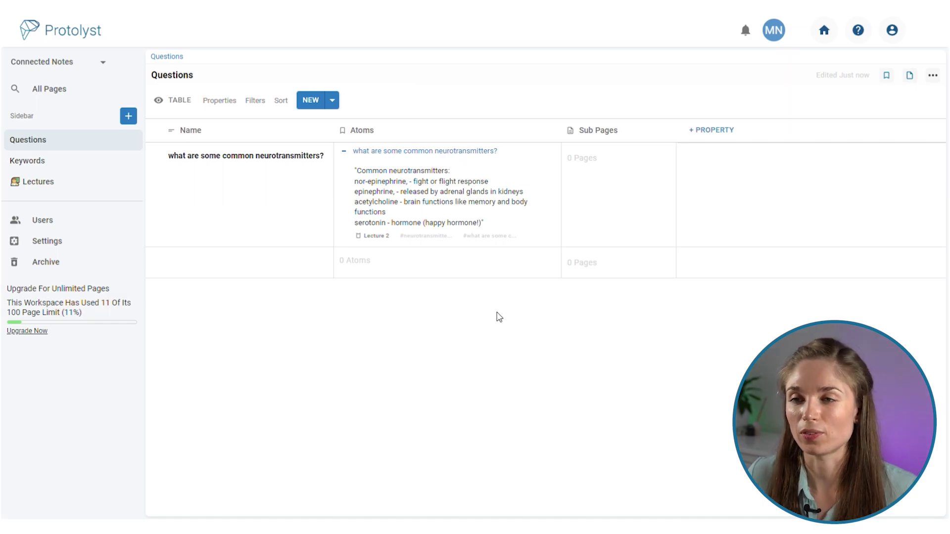
left_click(228, 102)
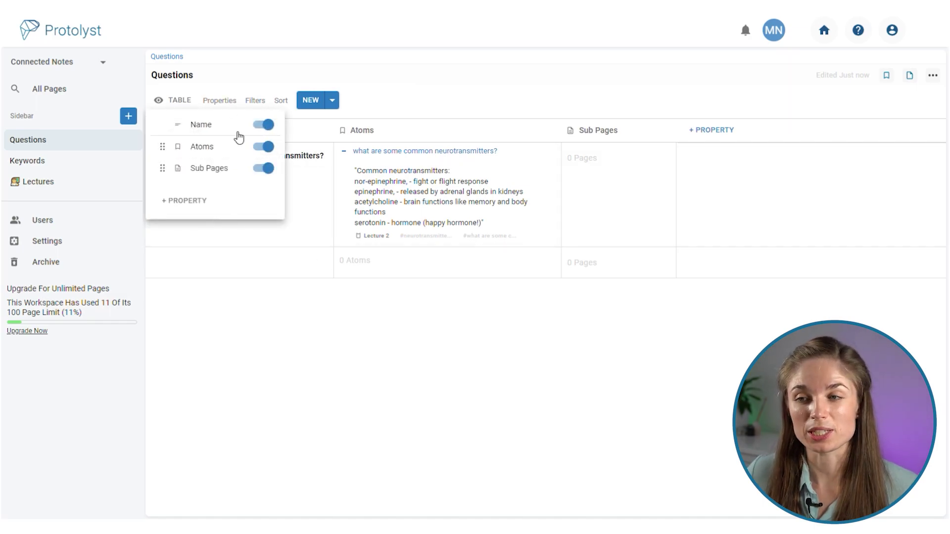
left_click(267, 147)
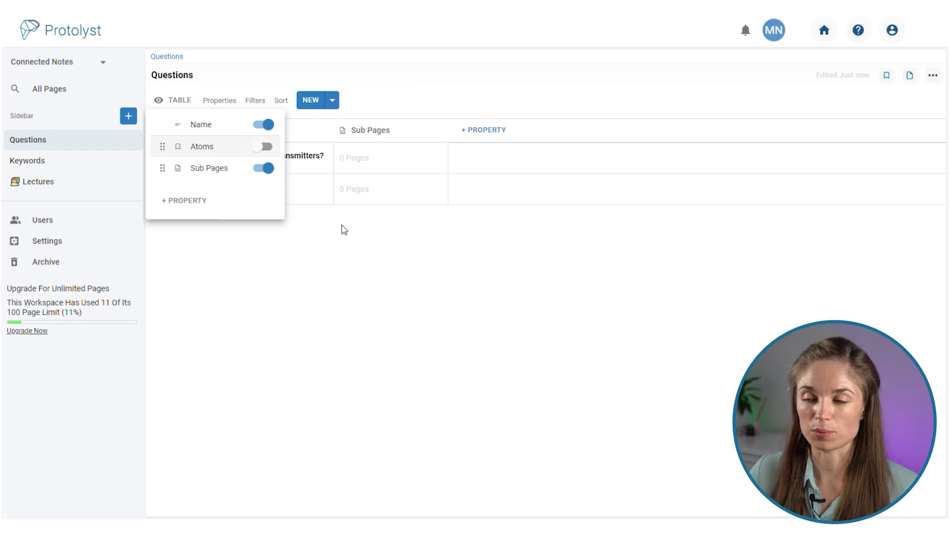
left_click(389, 258)
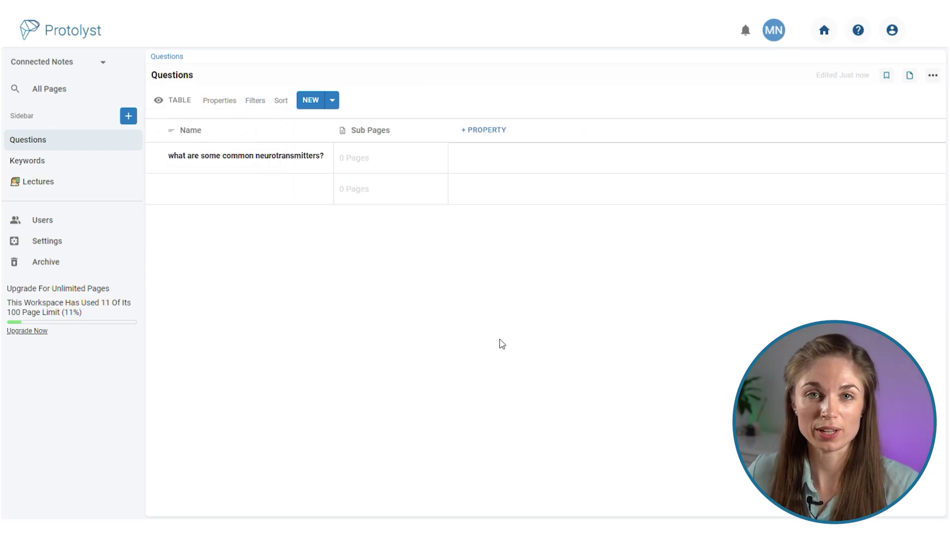
Show the Atoms property again in the Questions table.
left_click(234, 104)
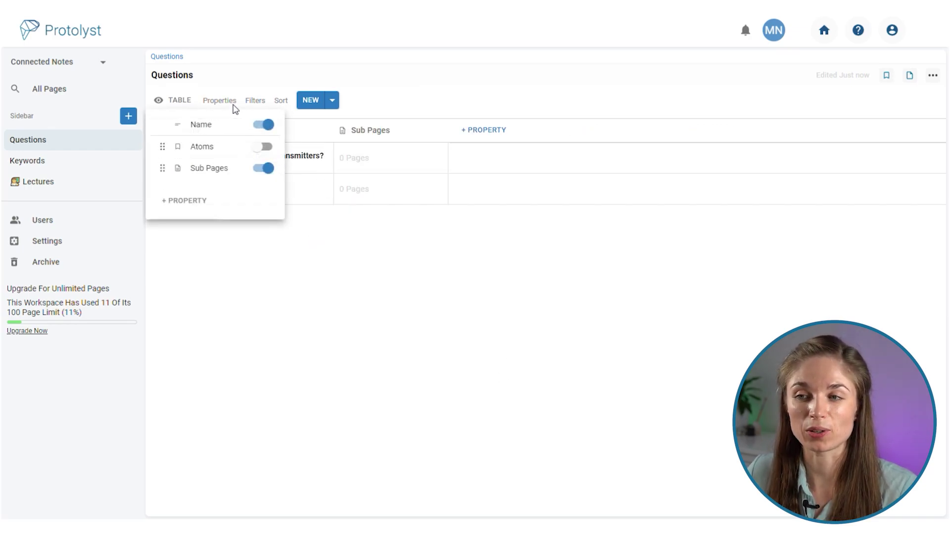
left_click(258, 147)
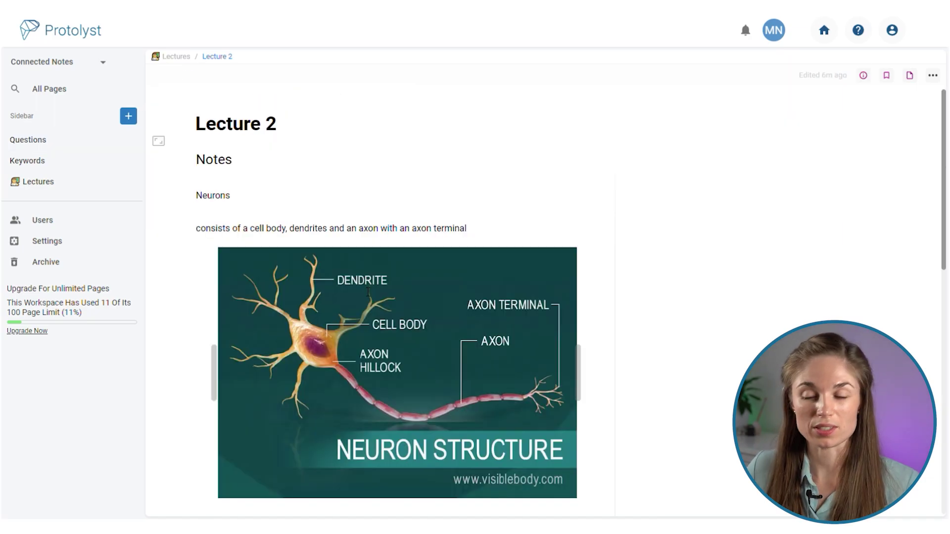
Add a Summary text block to Lecture 2 describing the parts of neurons, how they operate and common neurotransmitters, and move it above the Notes section.
scroll(368, 292, "down", 10)
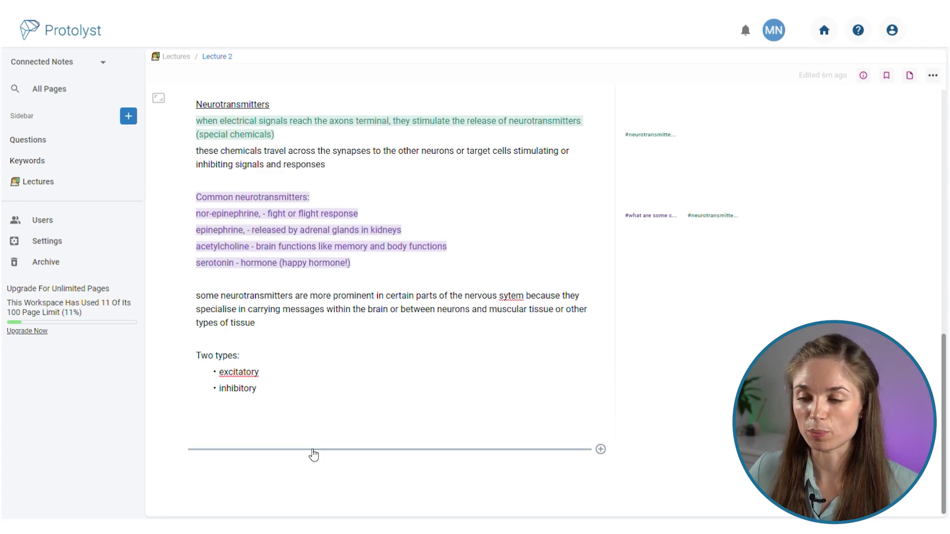
left_click(313, 454)
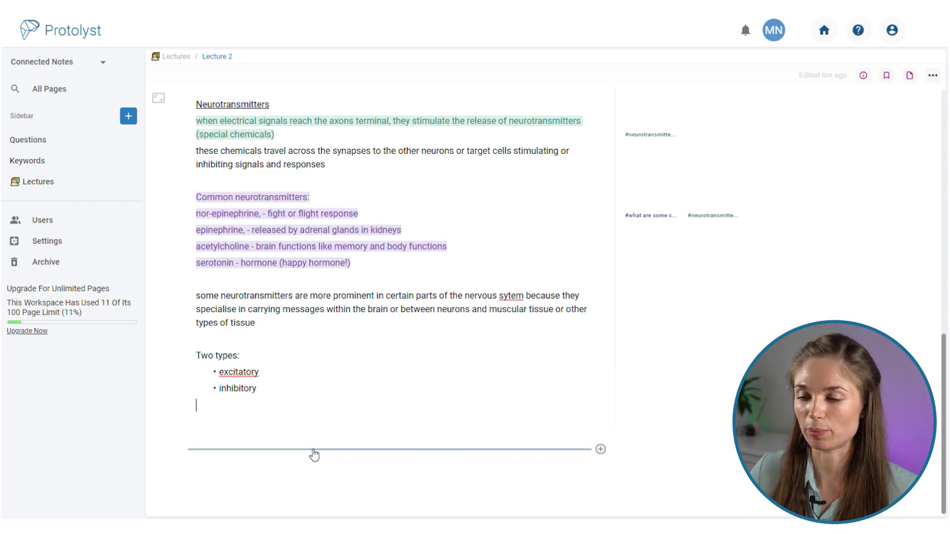
left_click(312, 452)
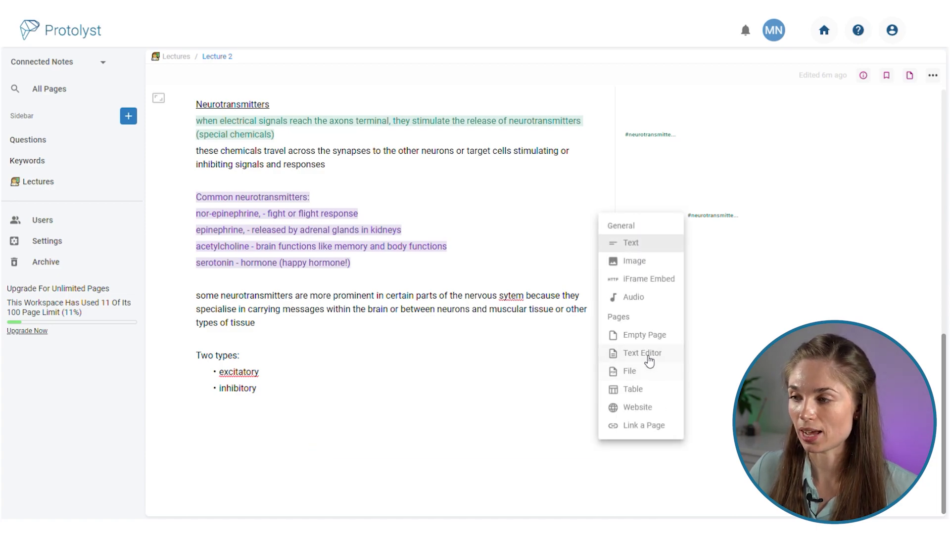
left_click(645, 244)
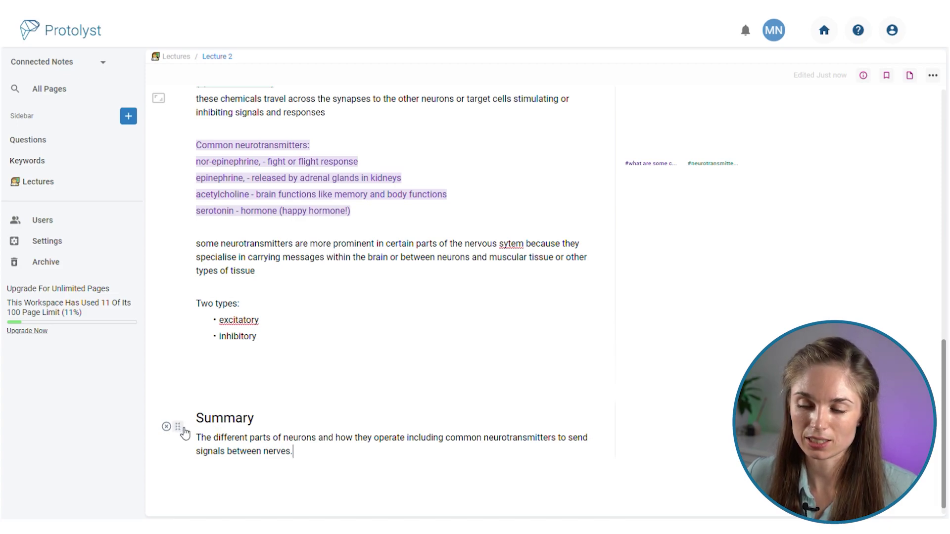
left_click_drag(185, 434, 198, 170)
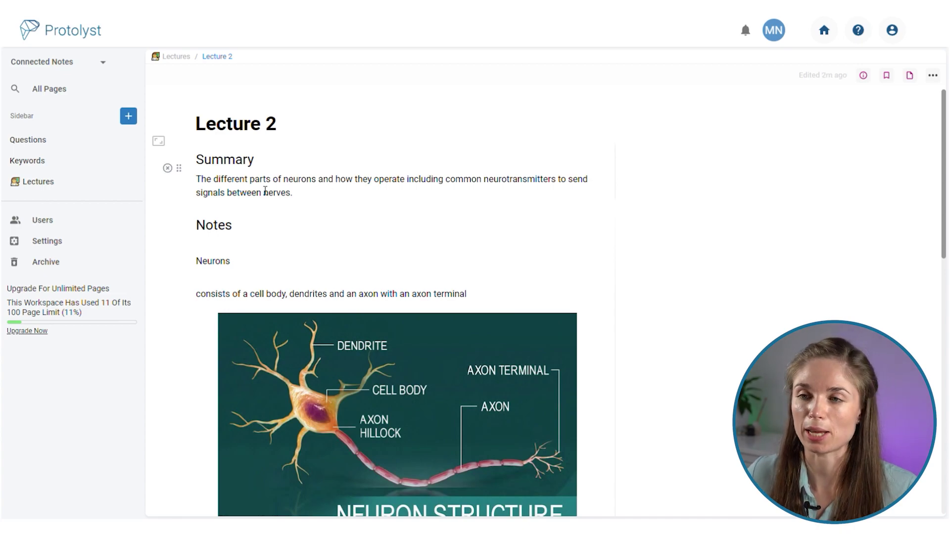
Show the Atoms property in the Lectures table and look through the atoms captured for each lecture.
left_click(176, 57)
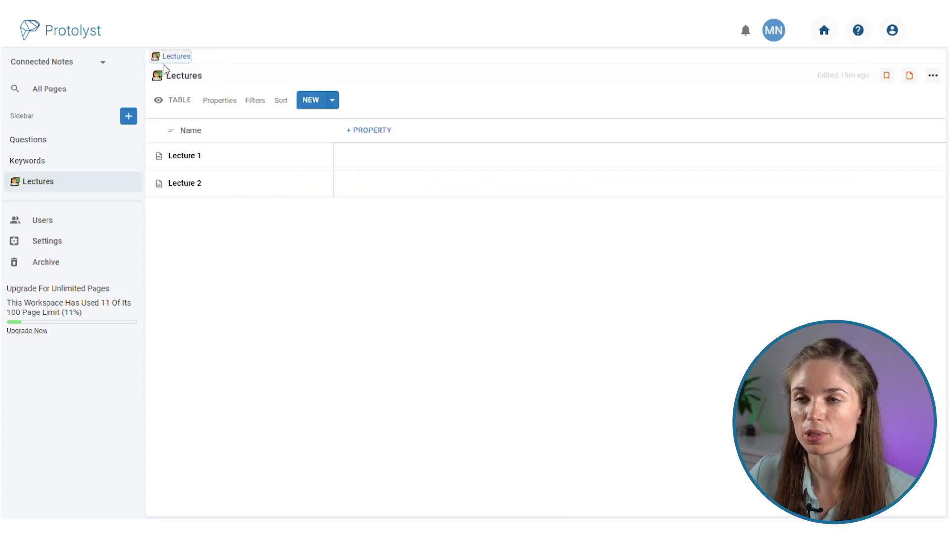
left_click(232, 101)
left_click(250, 147)
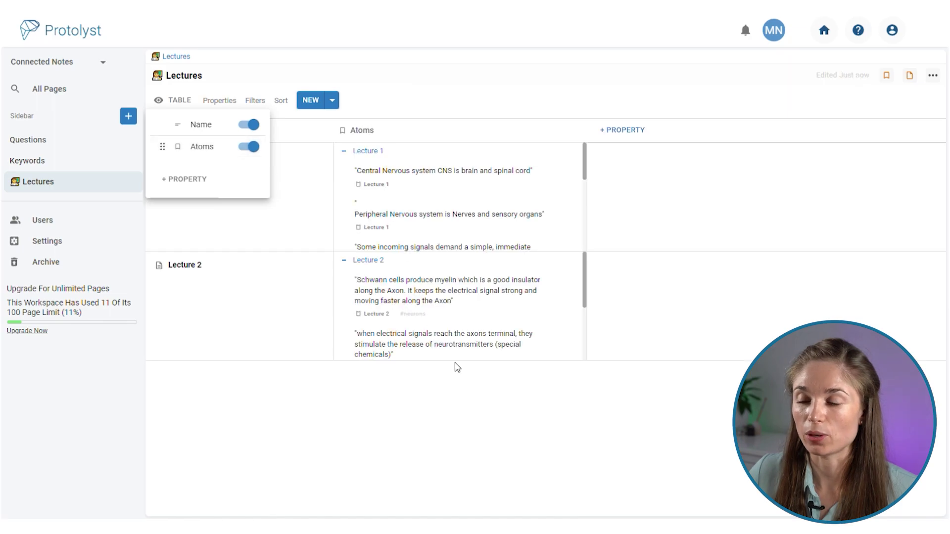
left_click(470, 389)
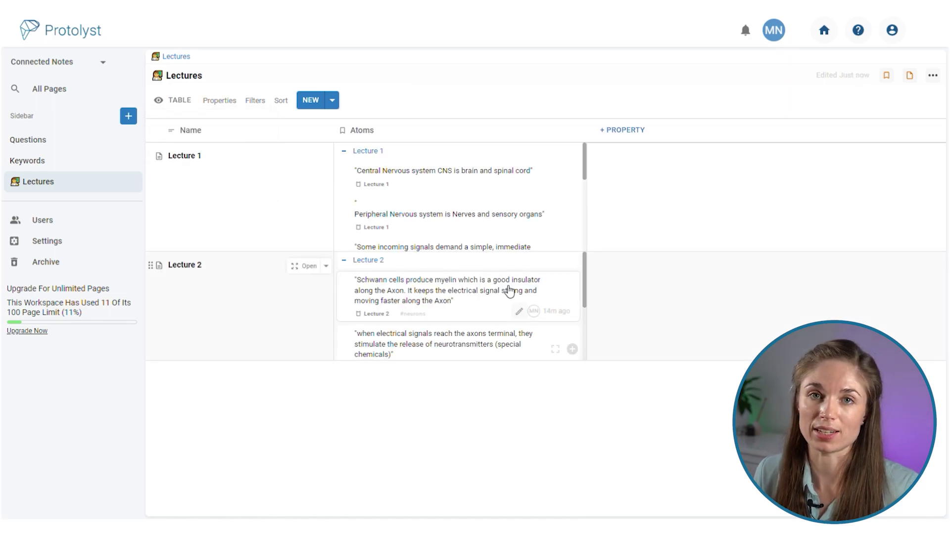
scroll(492, 229, "down", 1)
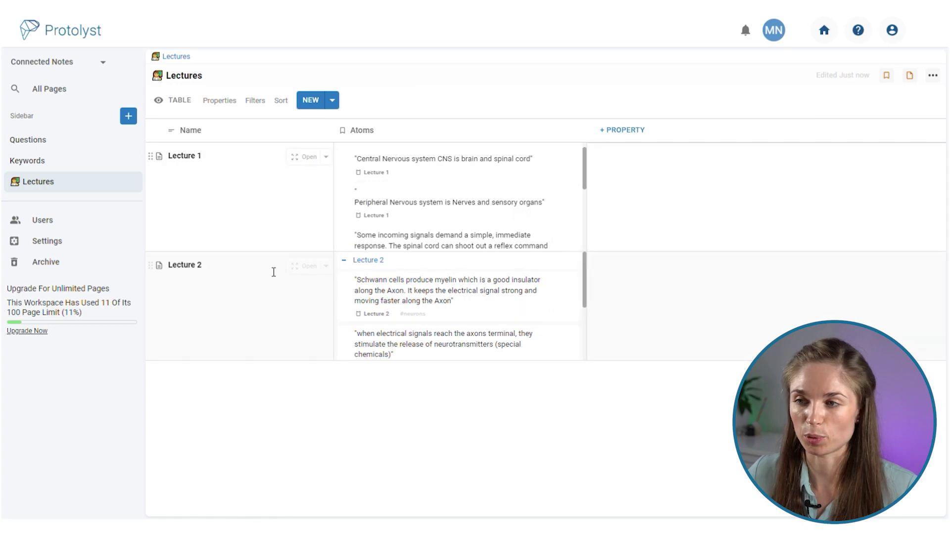
Create a new view of the Lectures table using the Vertical layout and name it Vertical.
left_click(186, 103)
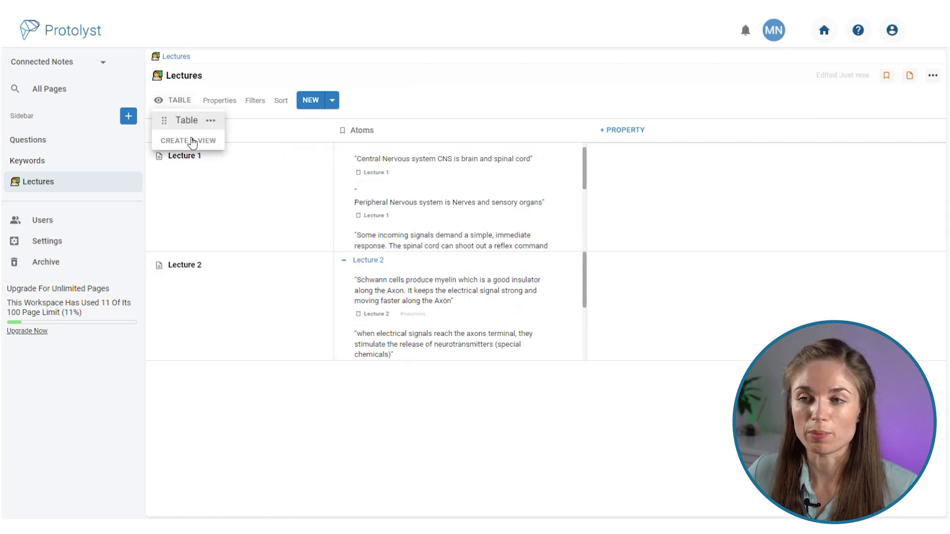
left_click(191, 140)
left_click(266, 255)
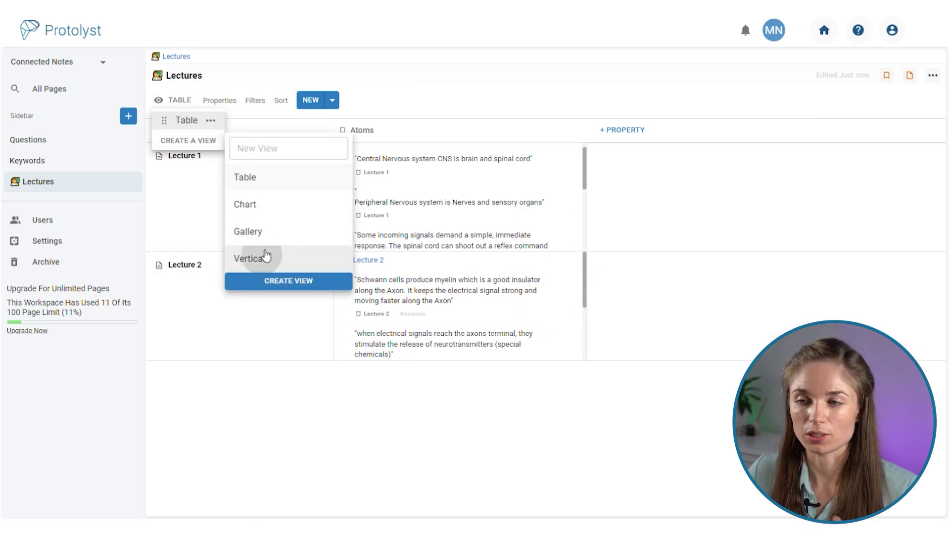
left_click(286, 153)
type("Vertical")
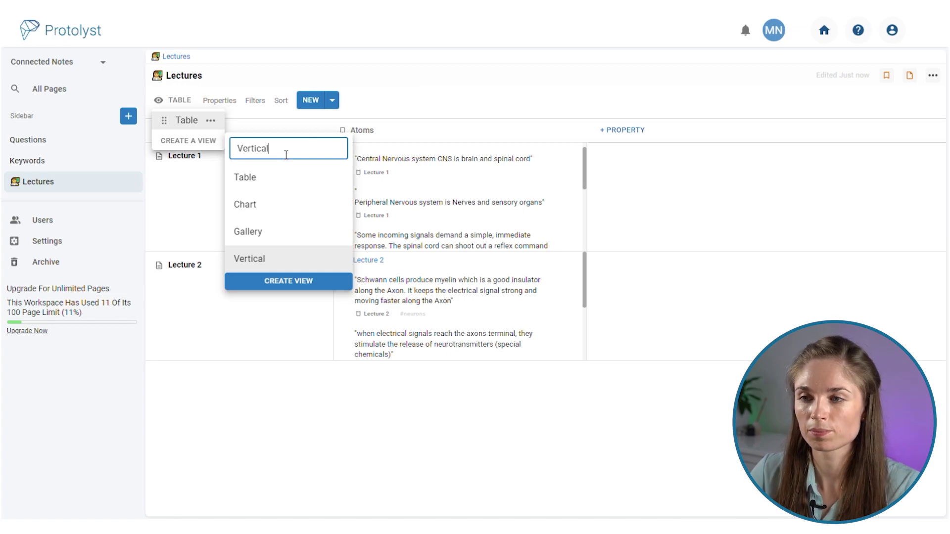
left_click(304, 285)
left_click(280, 284)
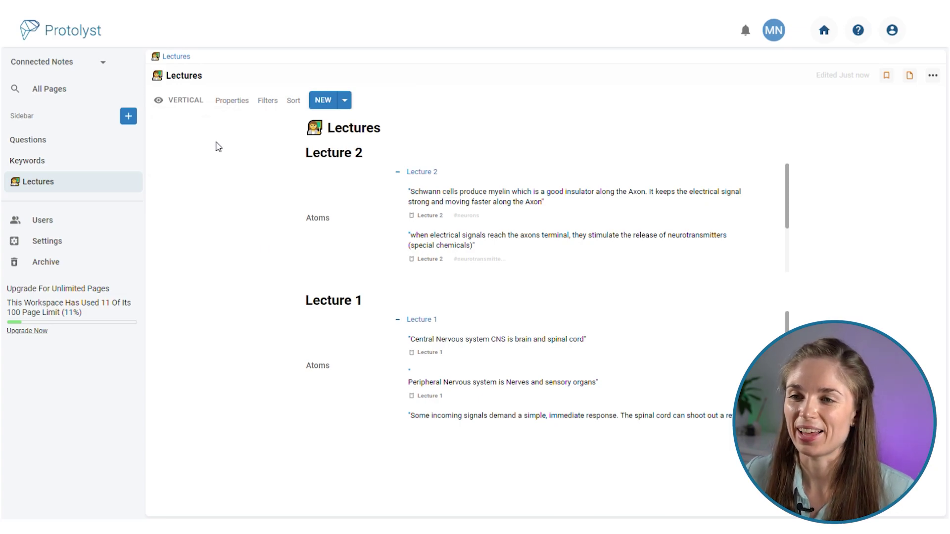
Turn on page previews in the Vertical view of Lectures and review the atoms listed for Lecture 2.
left_click(229, 104)
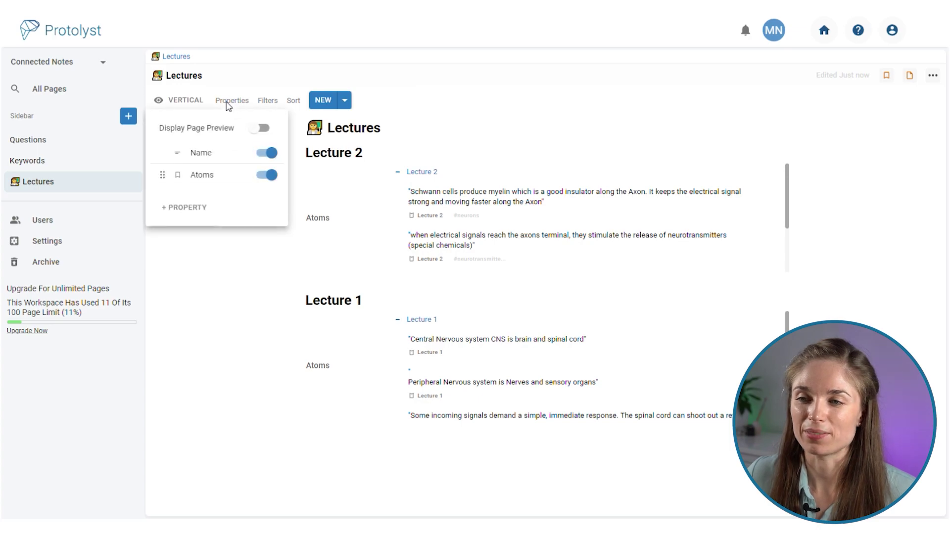
left_click(261, 129)
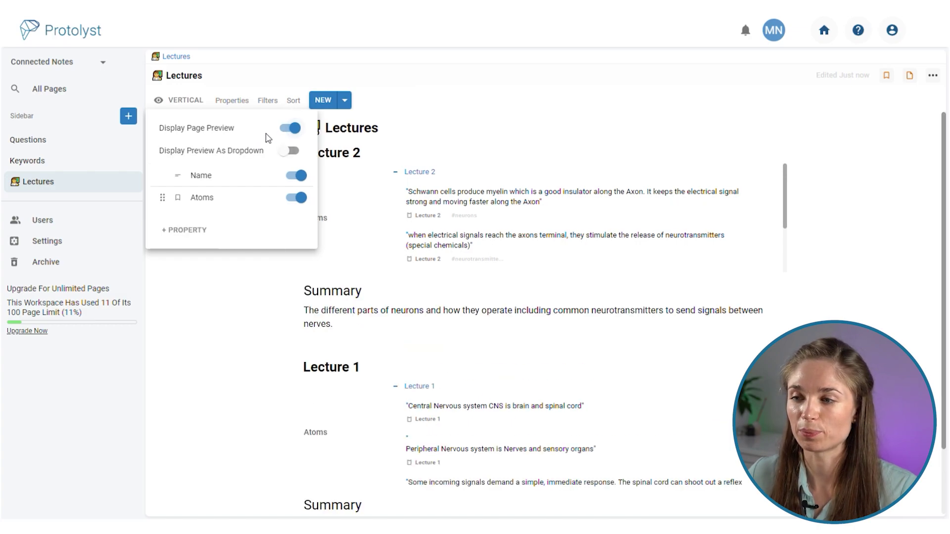
left_click(277, 334)
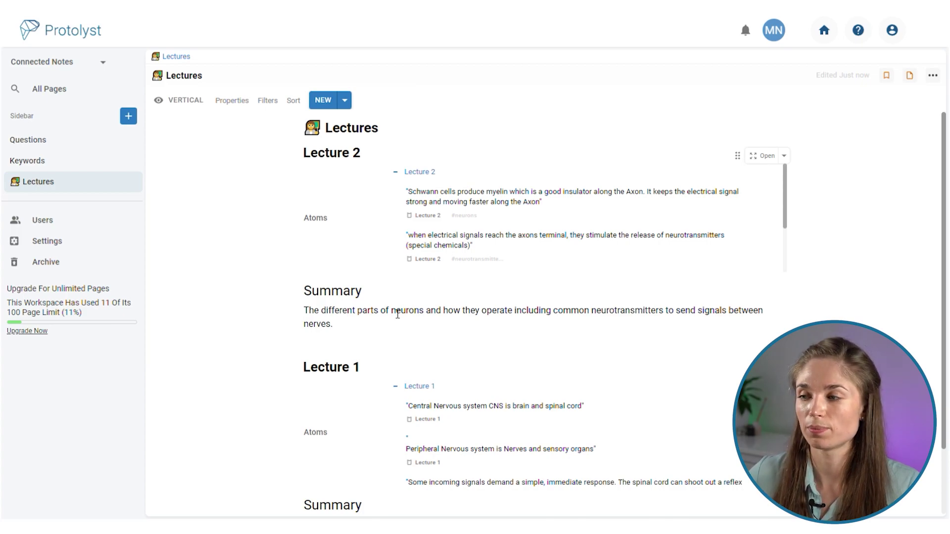
scroll(424, 267, "down", 2)
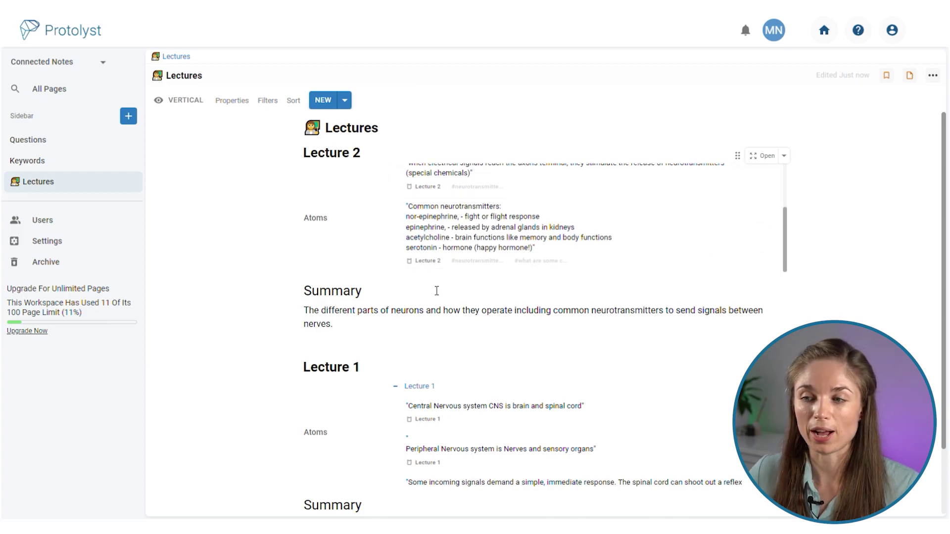
scroll(290, 314, "down", 2)
scroll(287, 319, "up", 2)
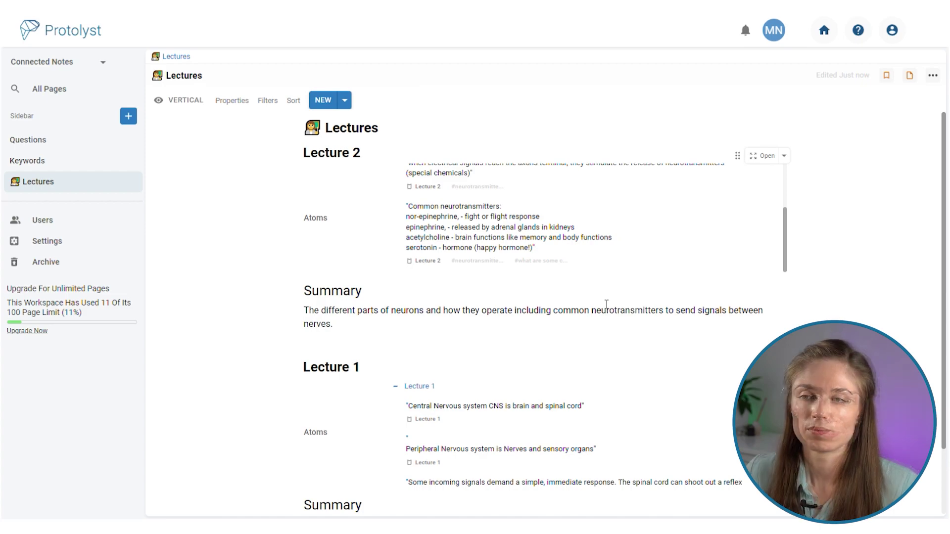
Hide the Atoms property in the Vertical view of Lectures, leaving only the lecture names and page previews.
left_click(232, 101)
left_click(295, 198)
left_click(750, 253)
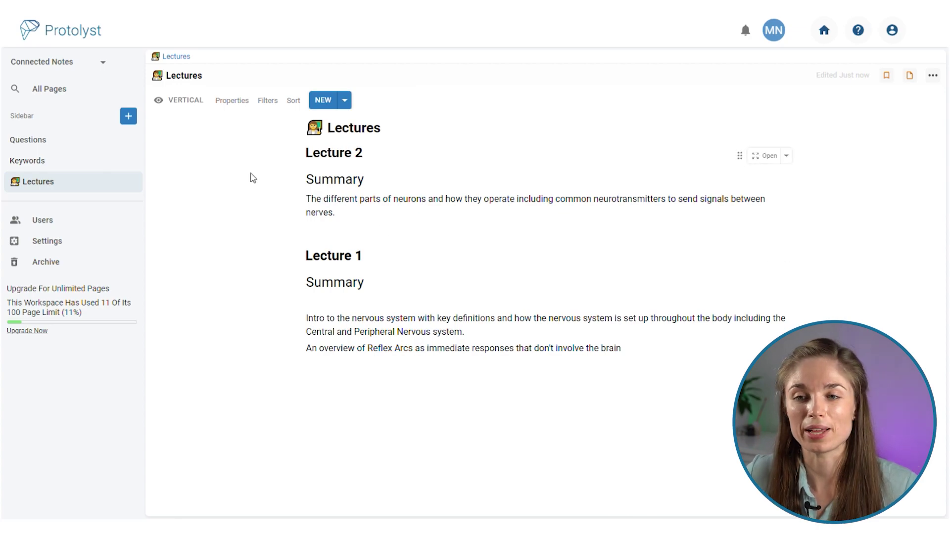
Open the Keywords table to view its linked atoms.
left_click(33, 160)
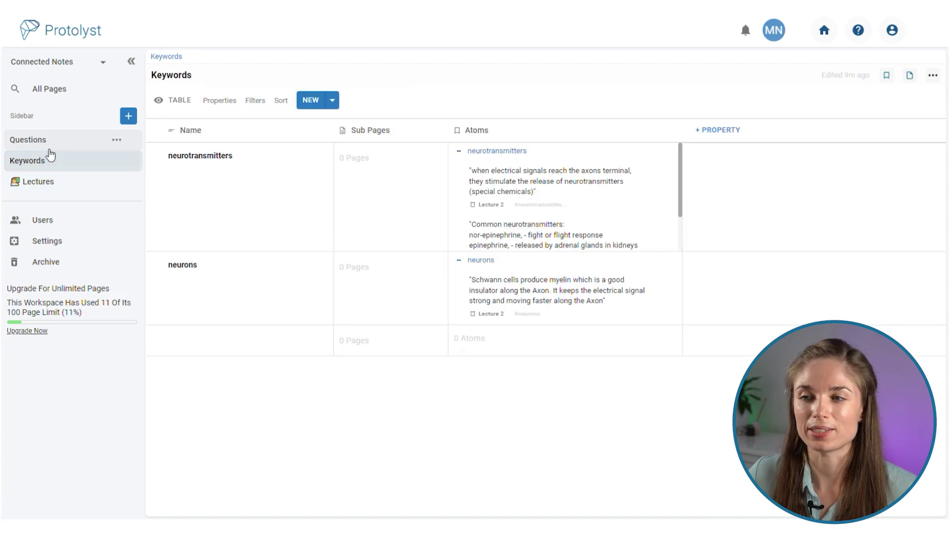